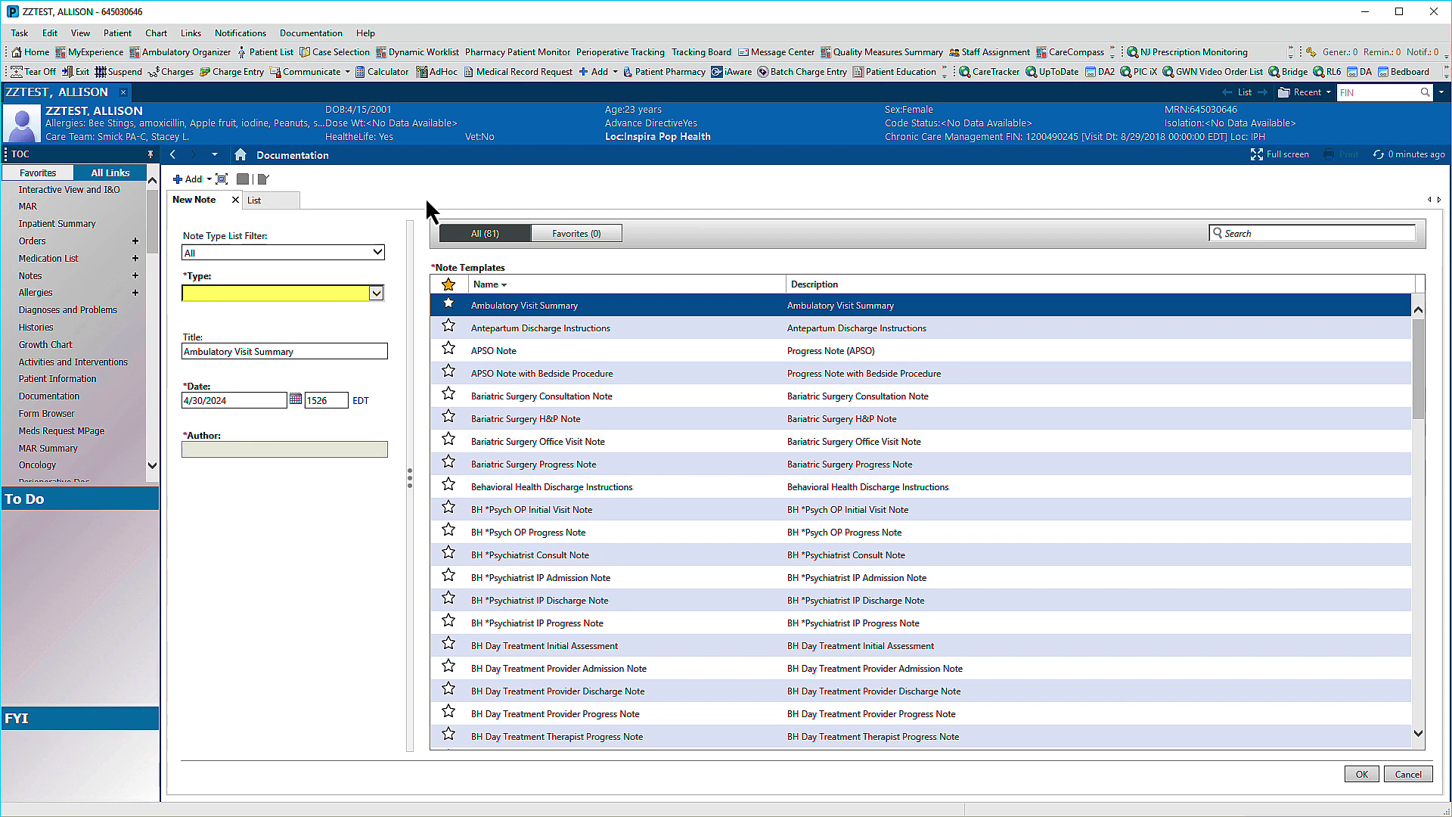
Step: Set the note type filter to Personal and view the offered personal document types
{"action": "left_click", "coordinate": [377, 252]}
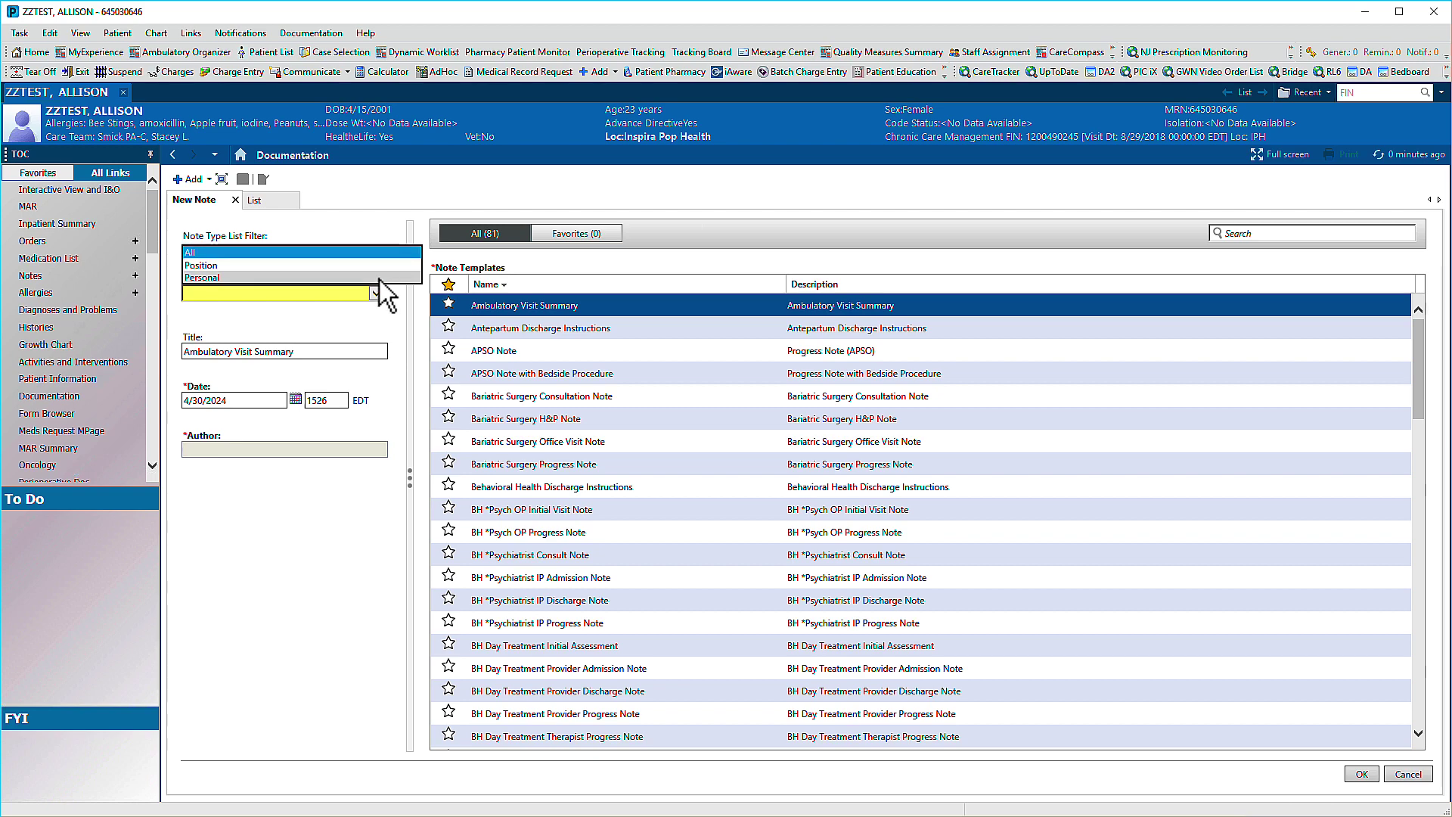
{"action": "left_click", "coordinate": [379, 280]}
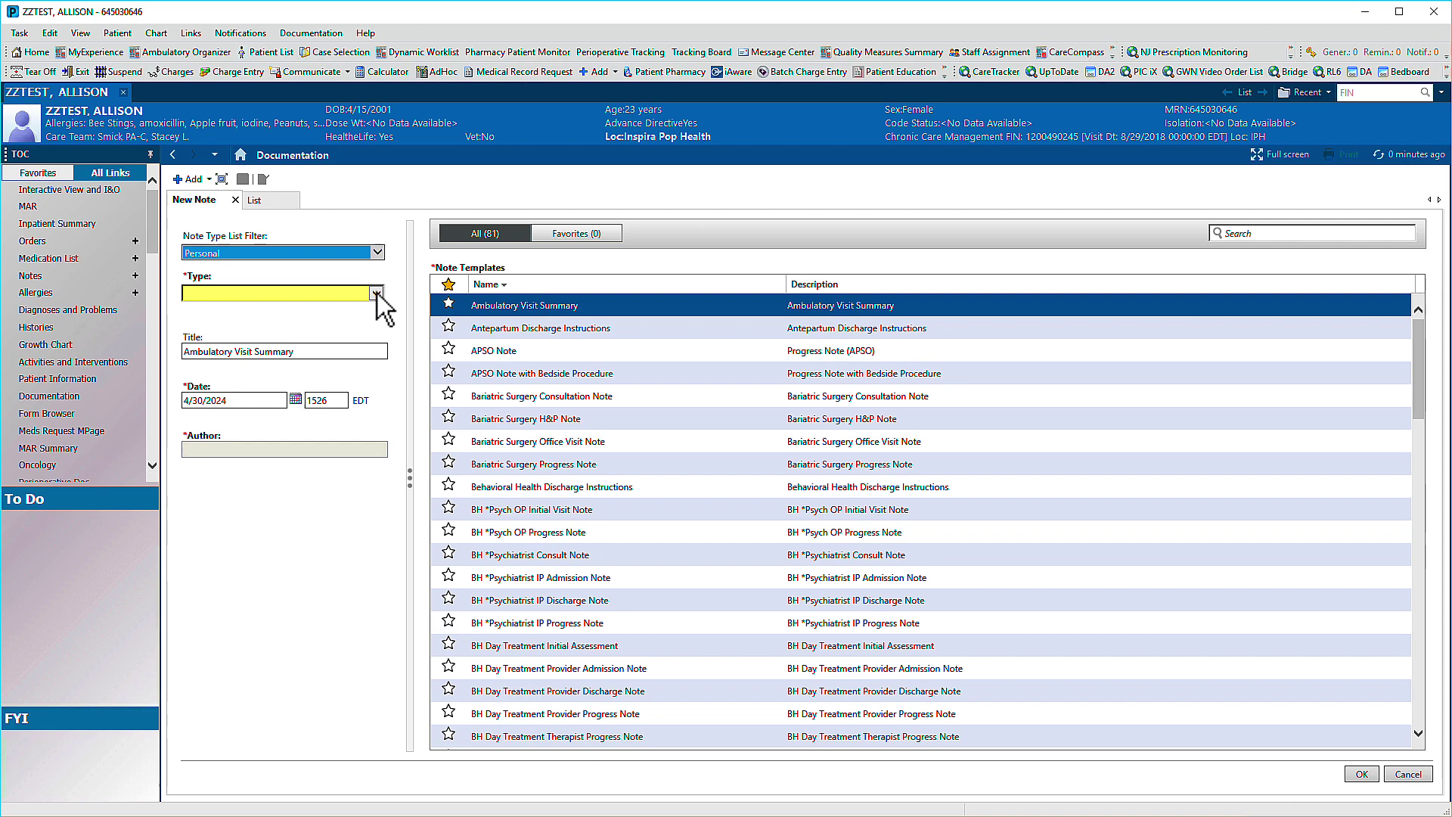
{"action": "left_click", "coordinate": [376, 293]}
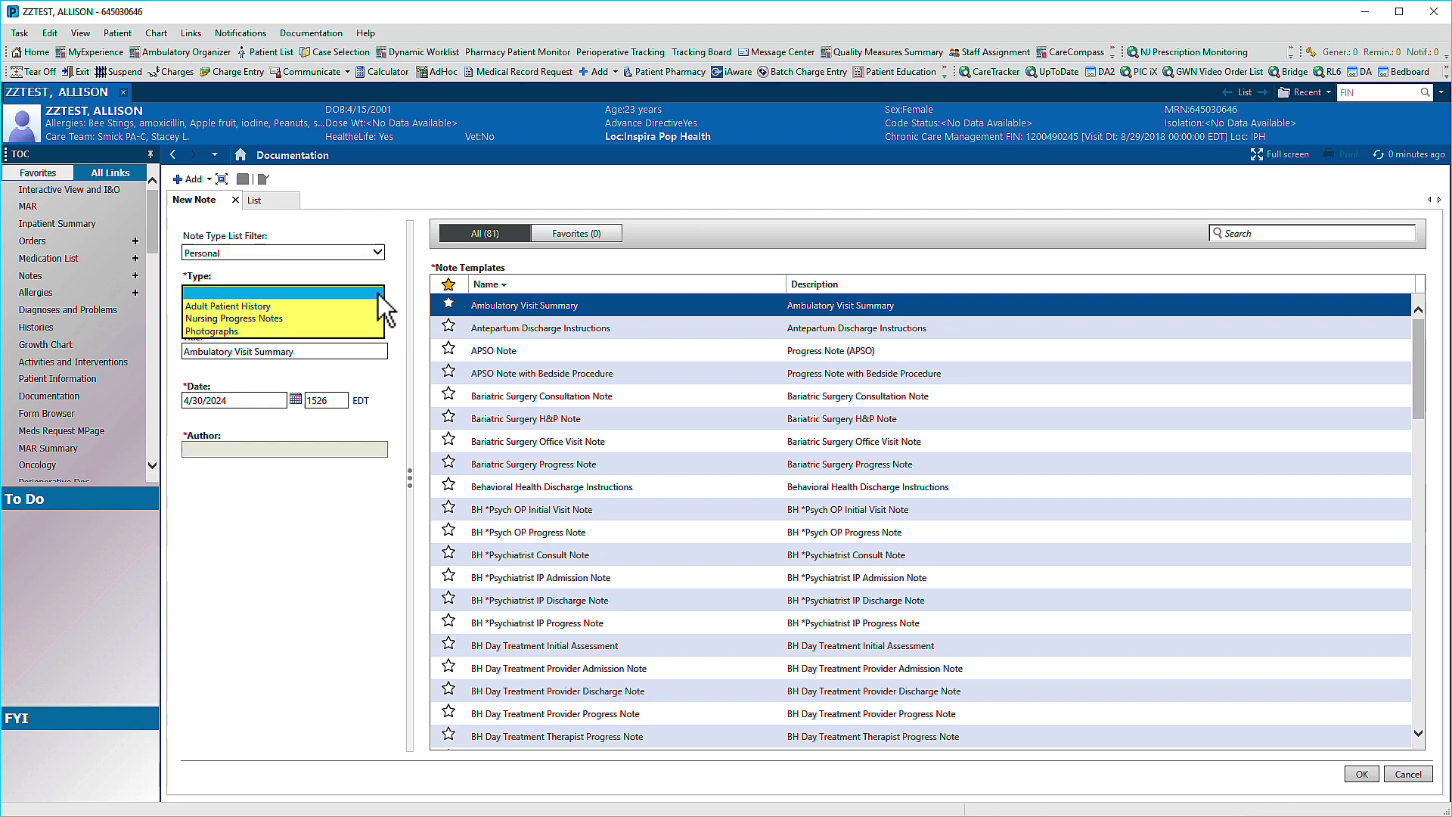
Step: Close the unfinished note, go to the Notes view, and show the Documents menu
{"action": "left_click", "coordinate": [234, 200]}
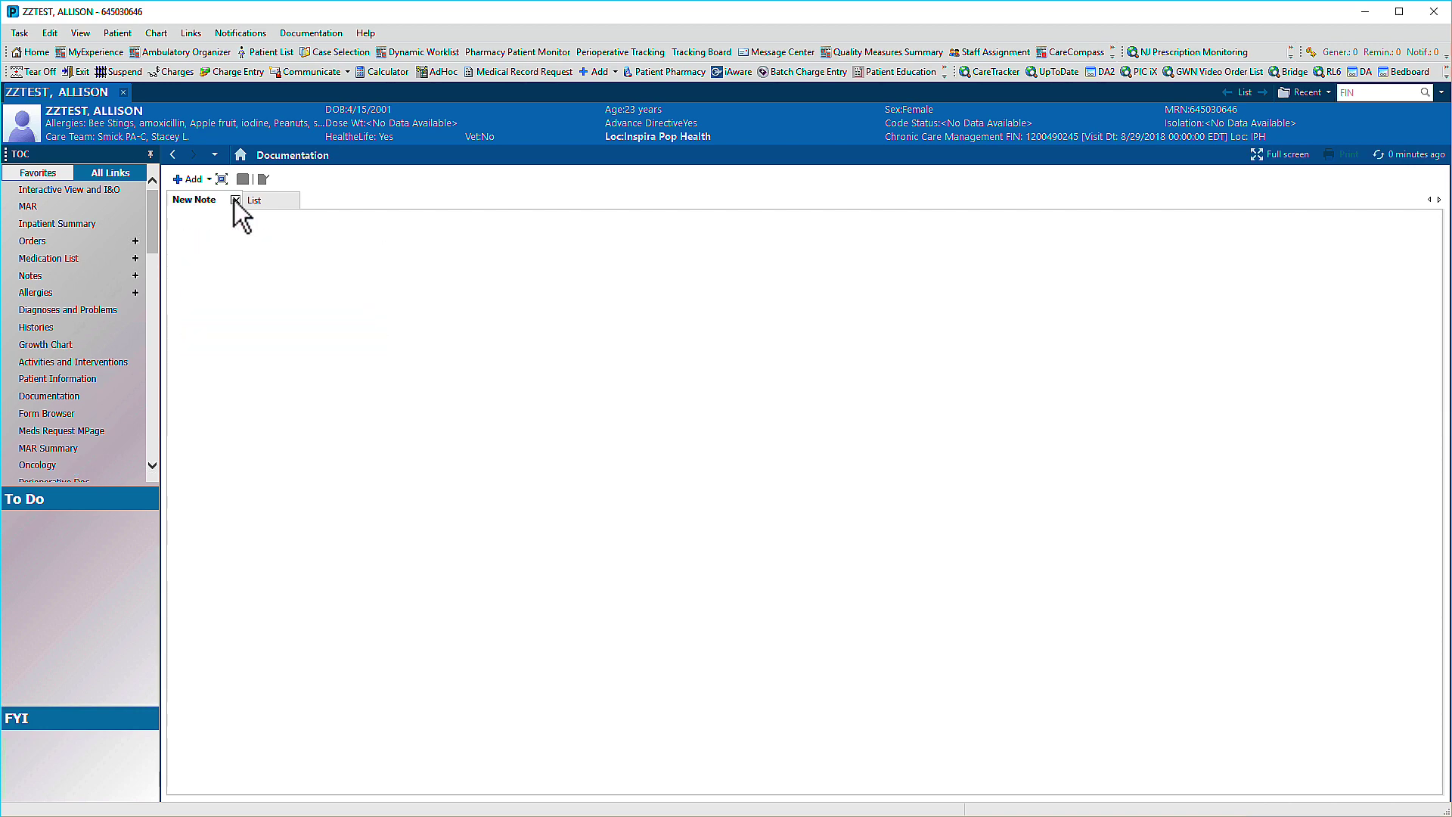
{"action": "left_click", "coordinate": [30, 277]}
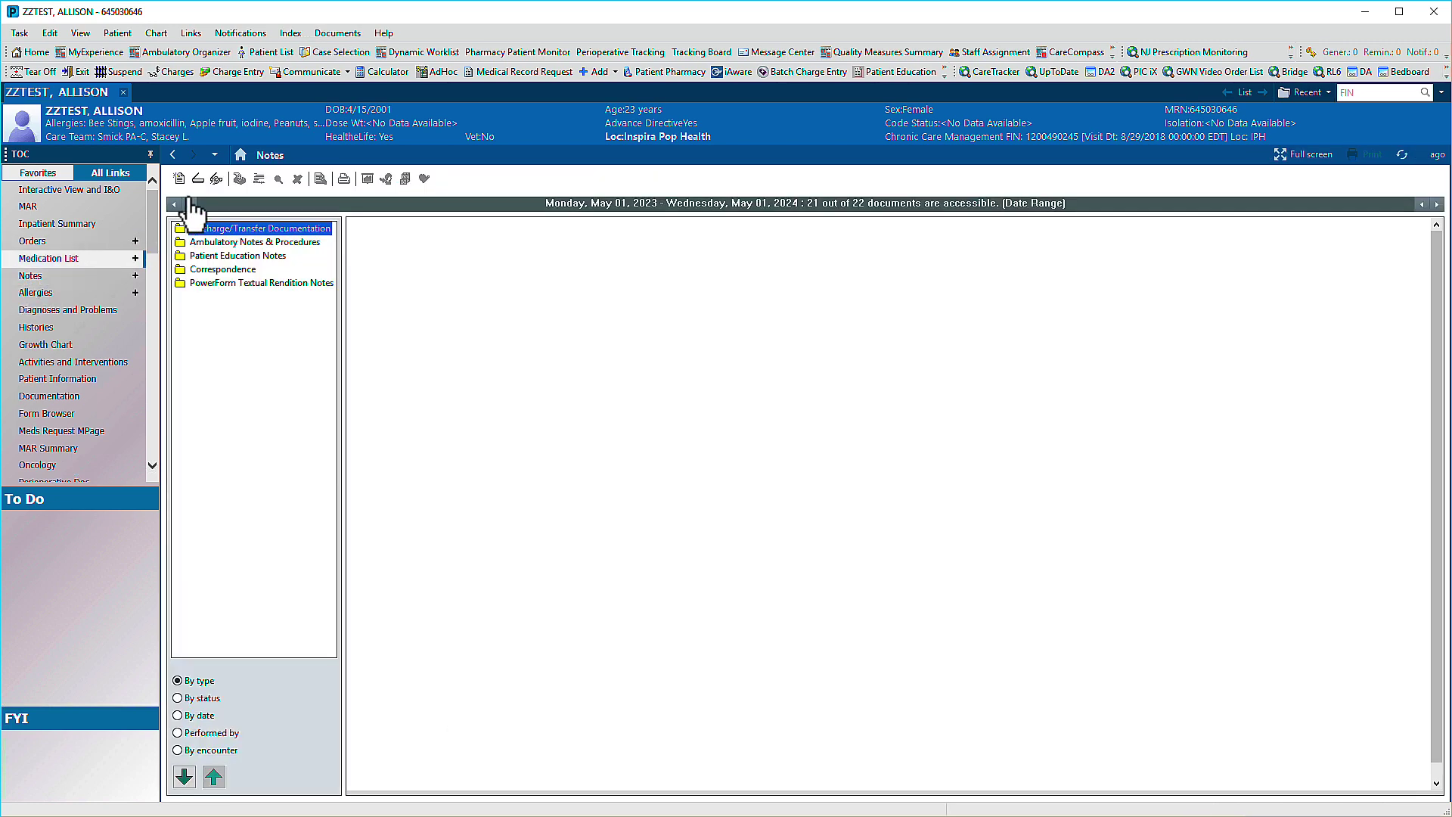
{"action": "left_click", "coordinate": [340, 33]}
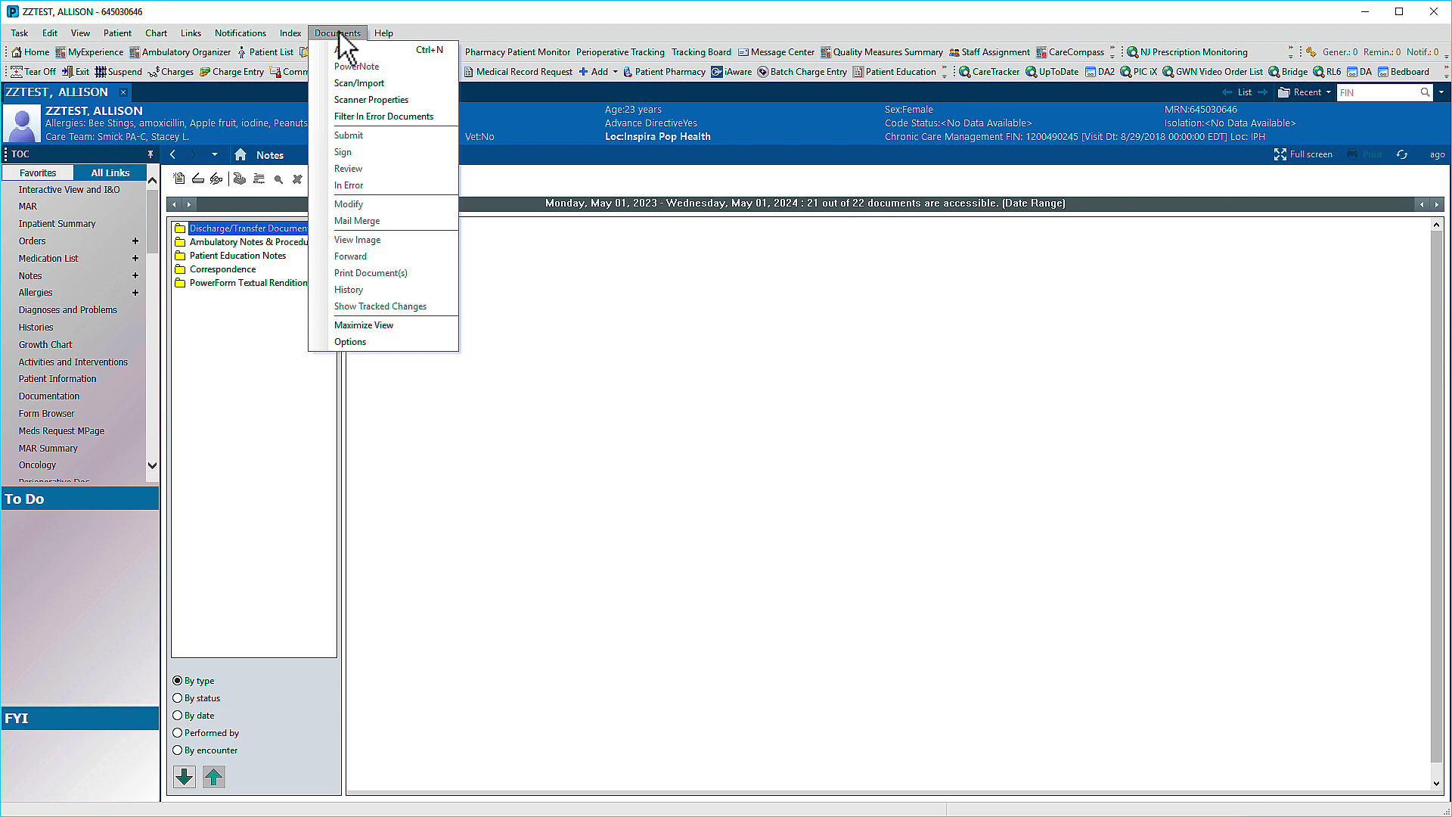
Step: Move Admission Documentation into the Personal document types list in Clinical Note Options and save
{"action": "left_click", "coordinate": [358, 344]}
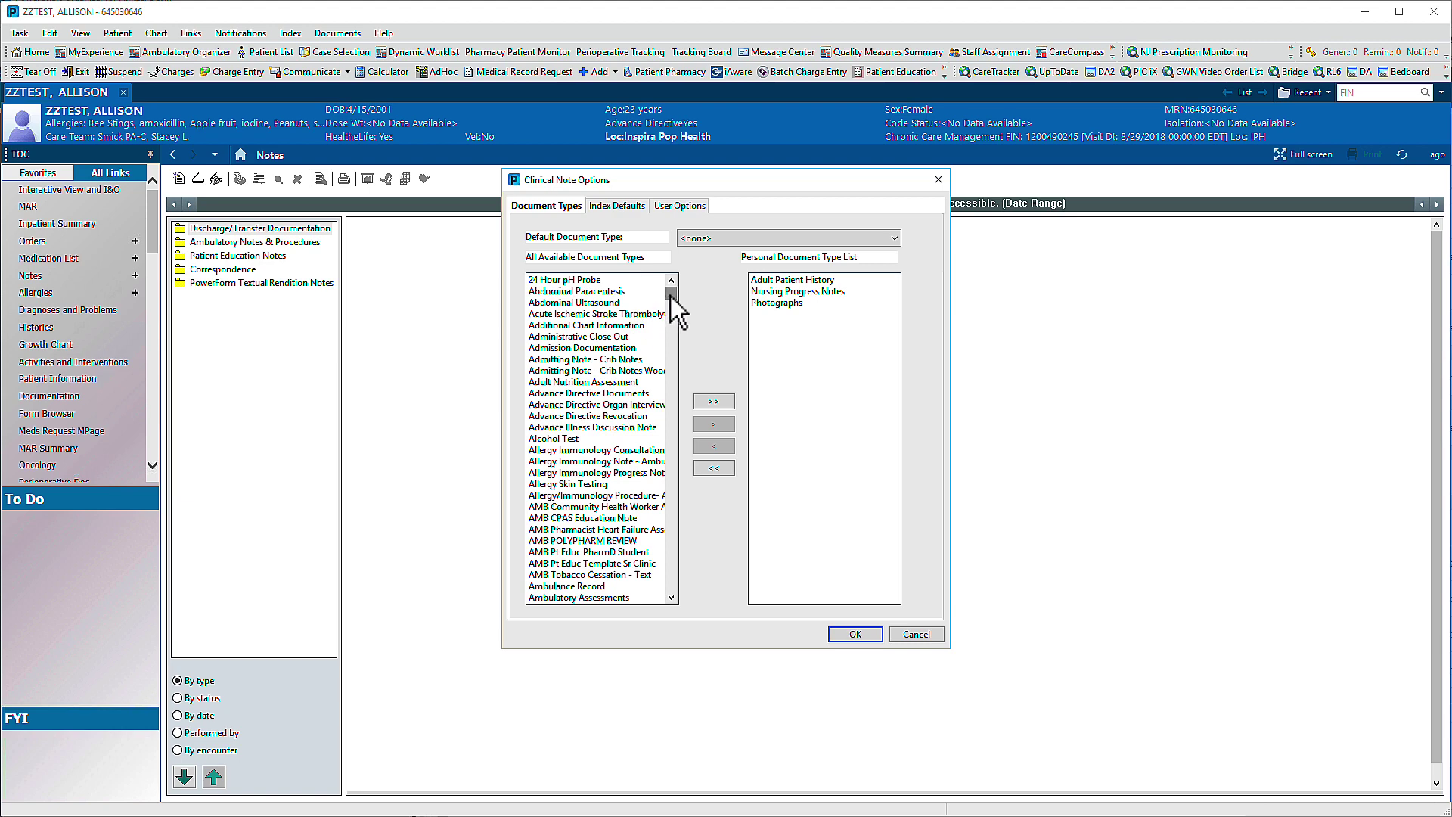
{"action": "left_click_drag", "start_coordinate": [670, 288], "coordinate": [672, 341]}
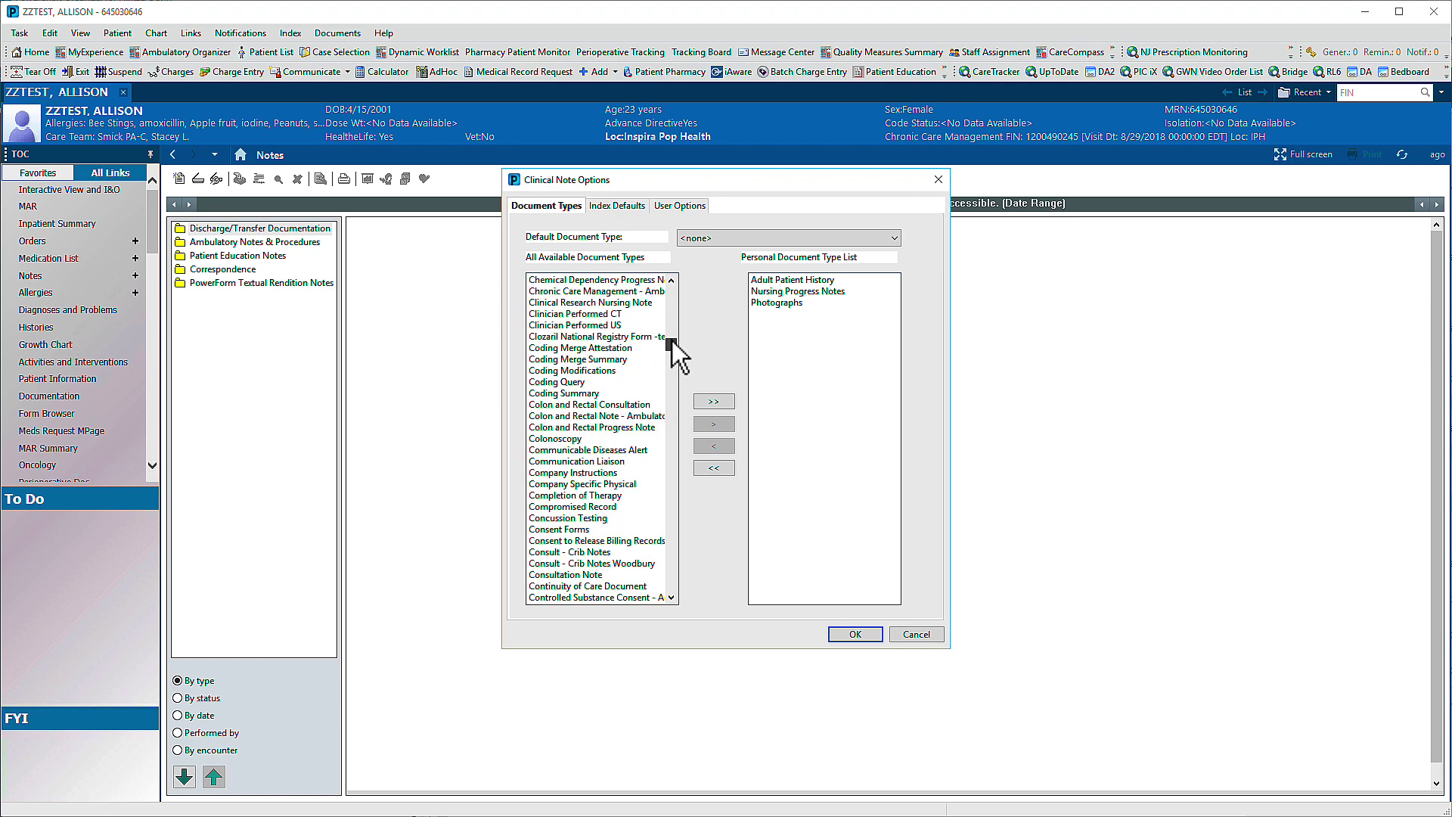
{"action": "left_click_drag", "start_coordinate": [672, 340], "coordinate": [672, 287]}
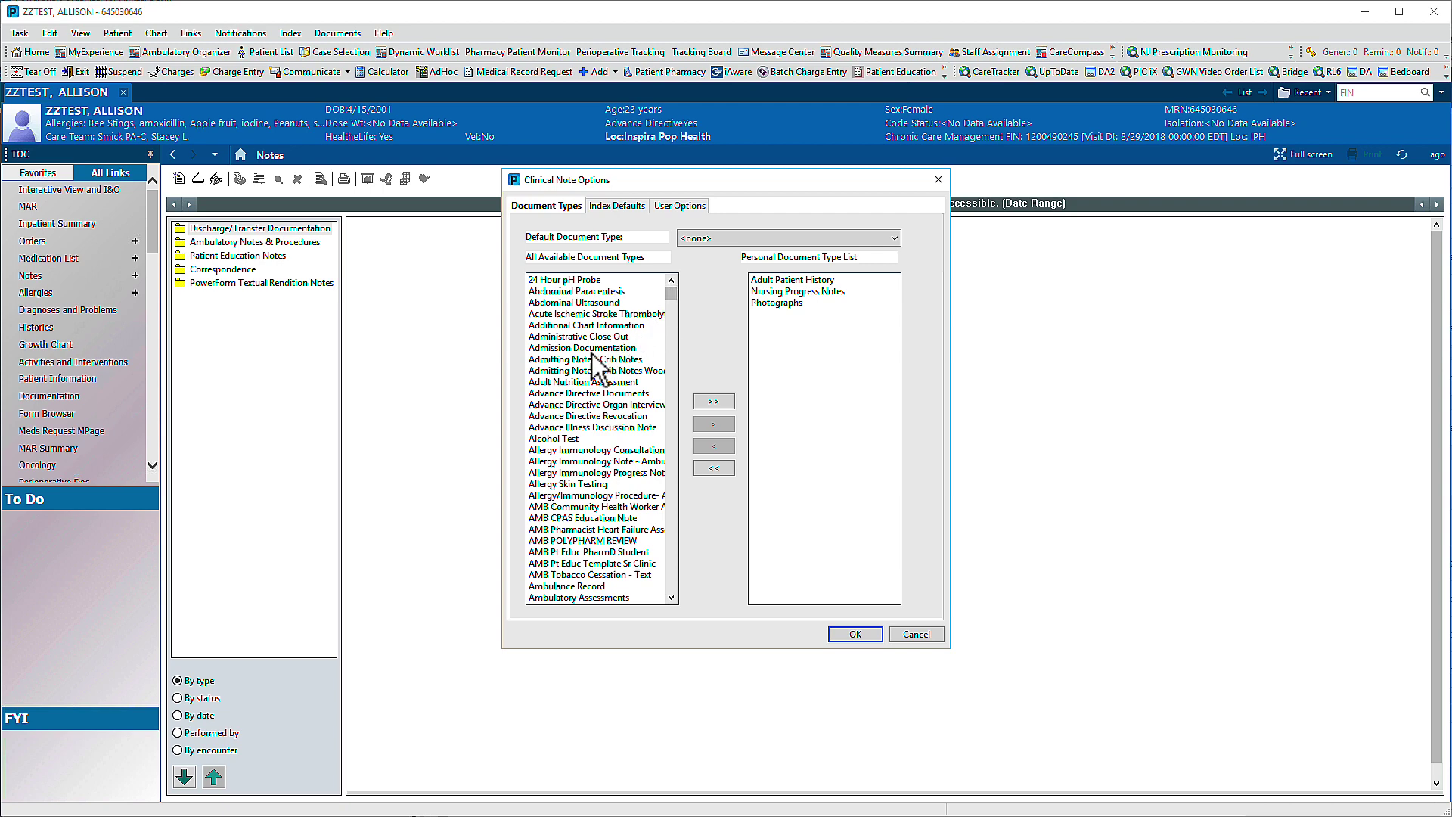
{"action": "left_click", "coordinate": [591, 349]}
{"action": "left_click", "coordinate": [714, 424]}
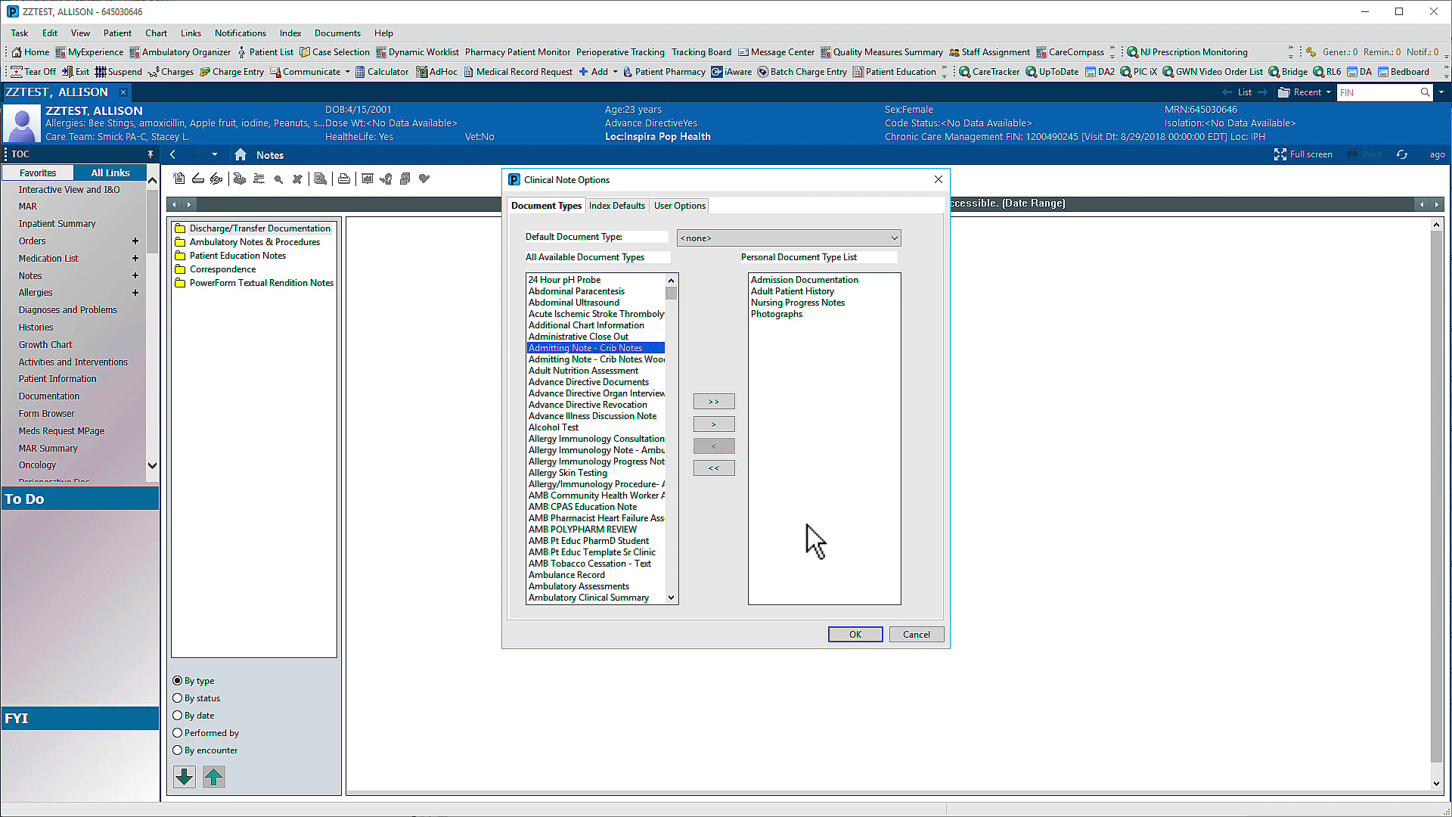
{"action": "left_click", "coordinate": [869, 636]}
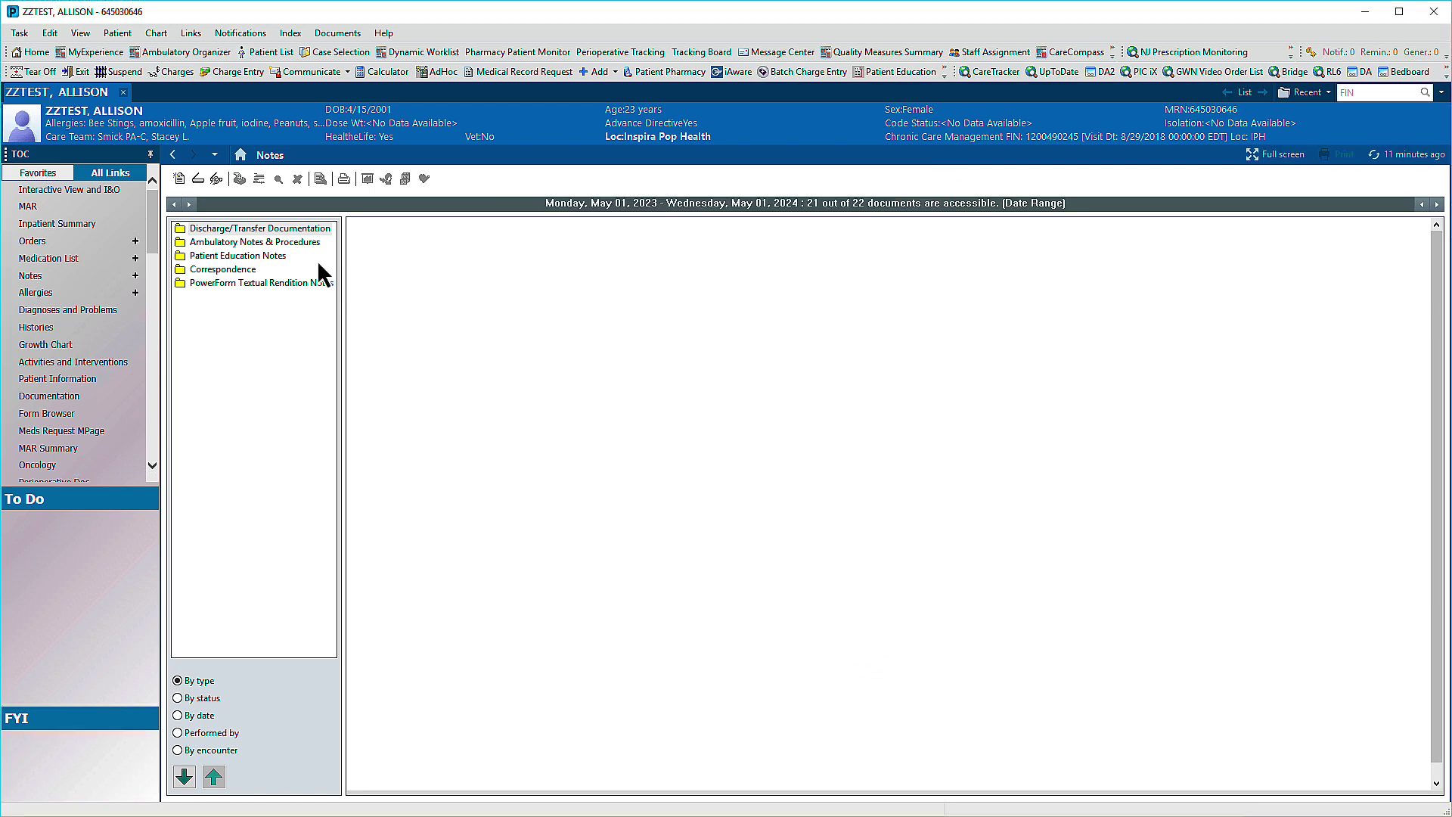
Step: Open a new document, check its Type list for Admission Documentation, then close it unsaved
{"action": "left_click", "coordinate": [180, 179]}
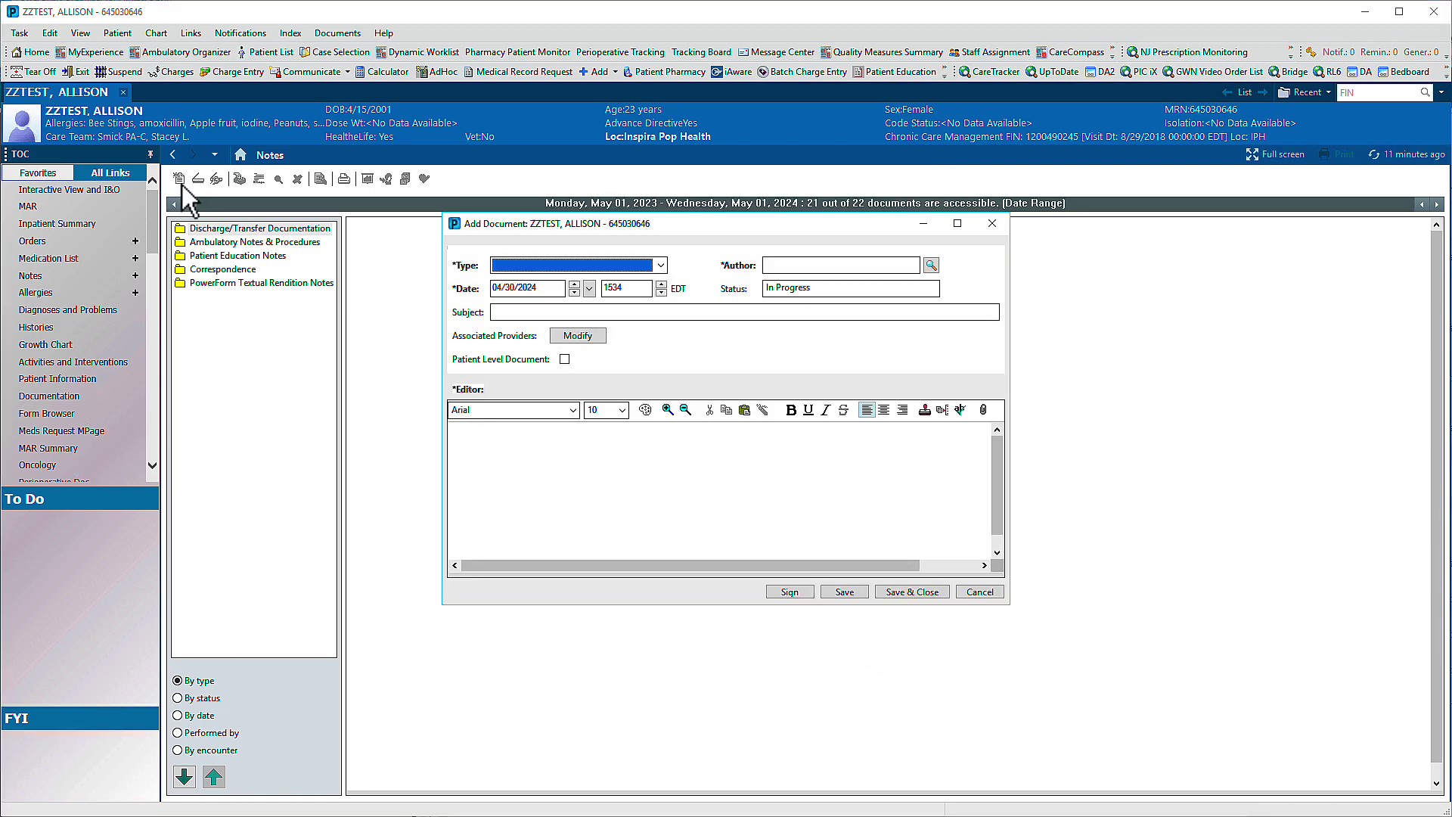
{"action": "left_click", "coordinate": [660, 268]}
{"action": "left_click", "coordinate": [660, 268]}
{"action": "left_click", "coordinate": [991, 223]}
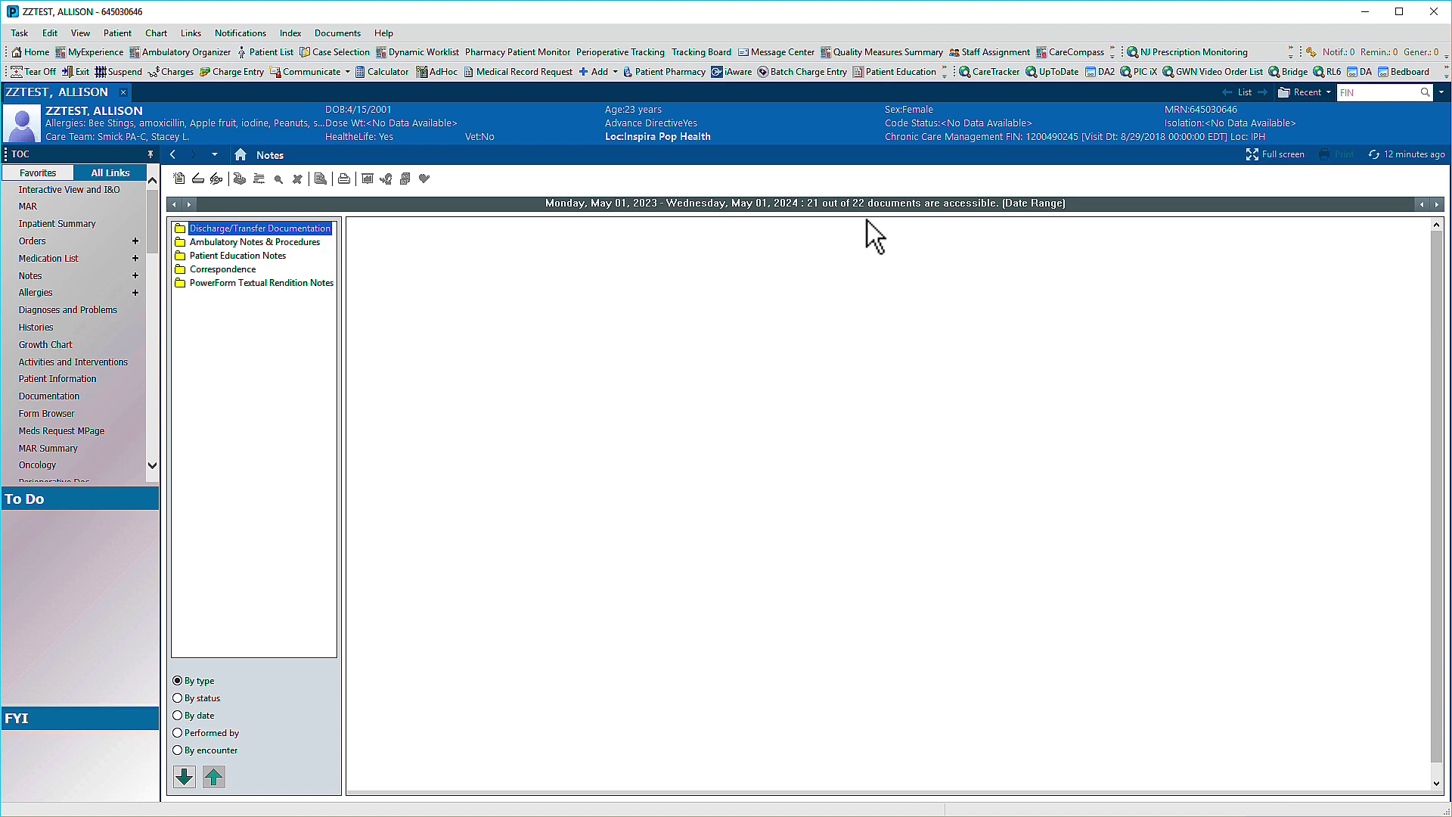
Step: Return to the Documentation list and start a new Dynamic Documentation note
{"action": "left_click", "coordinate": [49, 396]}
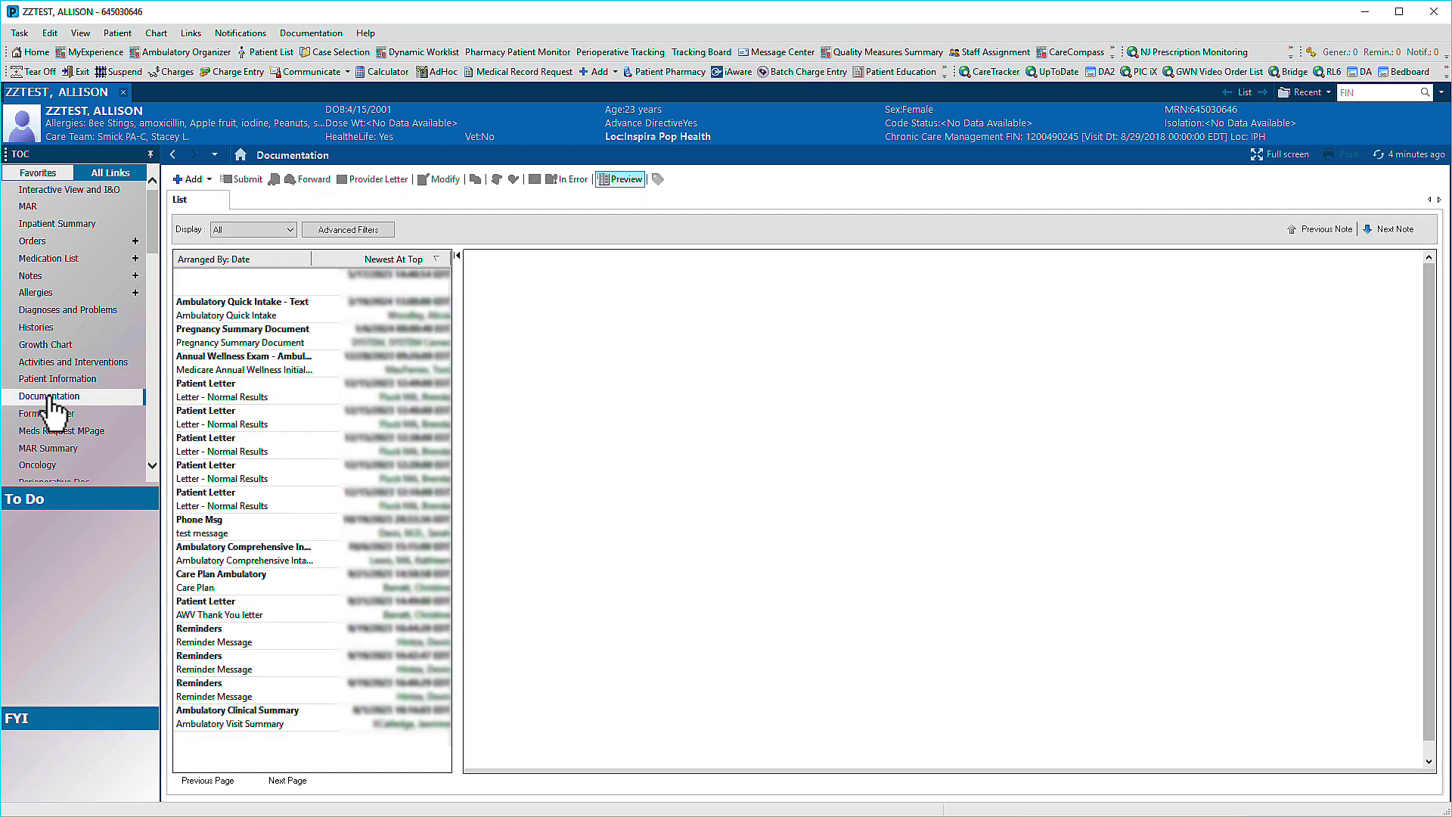
{"action": "left_click", "coordinate": [209, 180]}
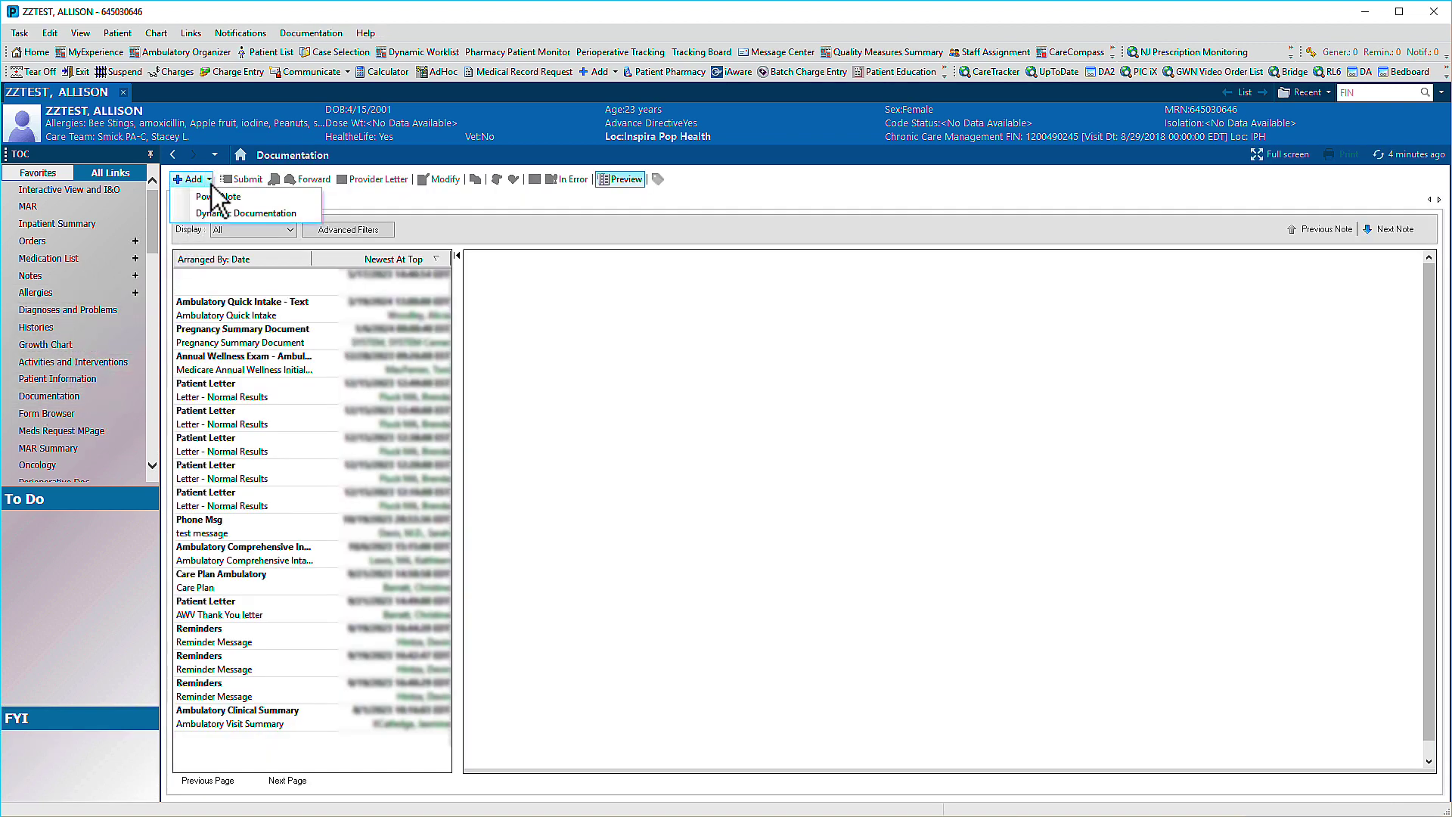
{"action": "left_click", "coordinate": [239, 213]}
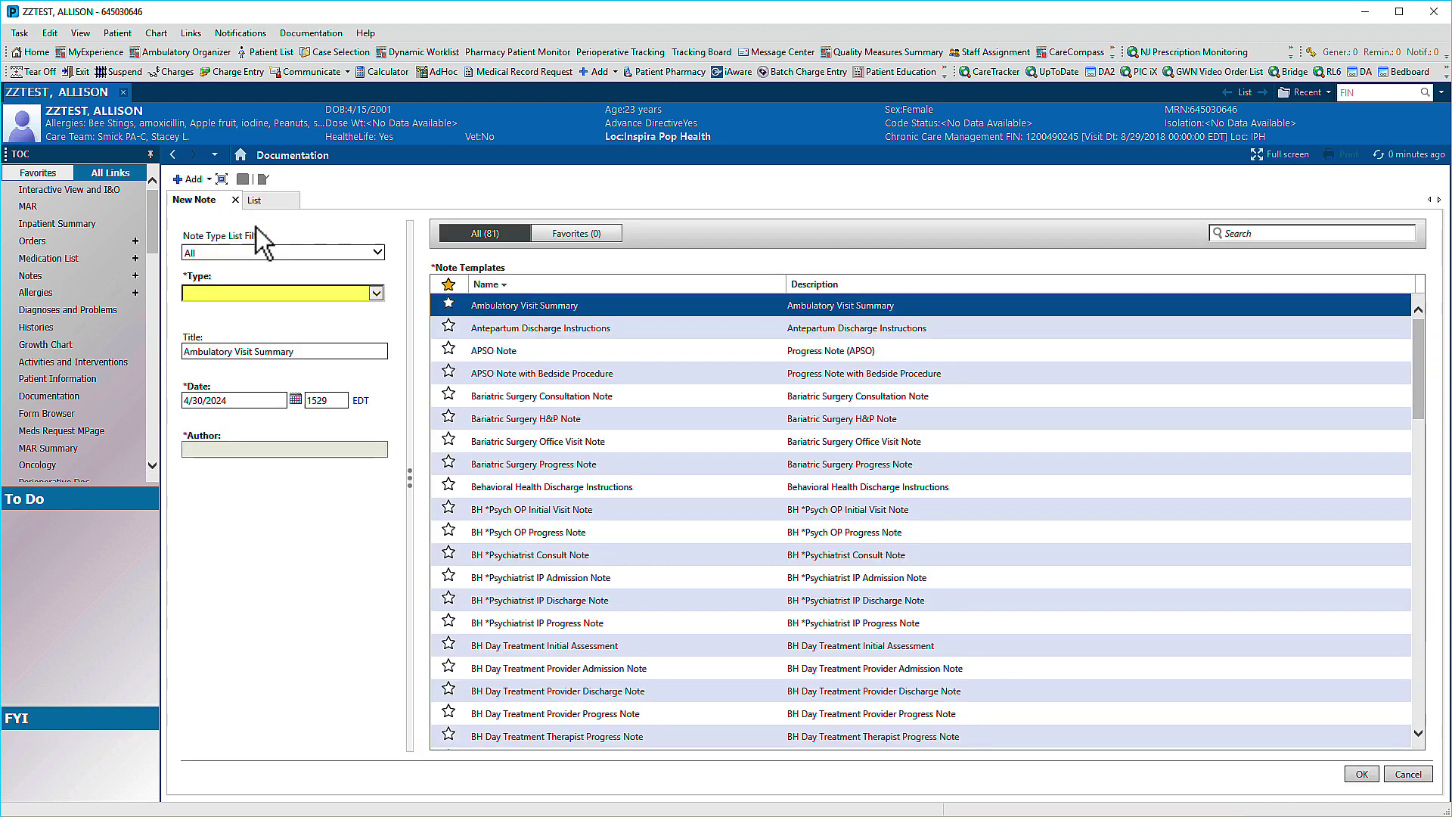
Step: Filter note types to Personal and check that Admission Documentation is listed
{"action": "left_click", "coordinate": [376, 254]}
{"action": "left_click", "coordinate": [341, 280]}
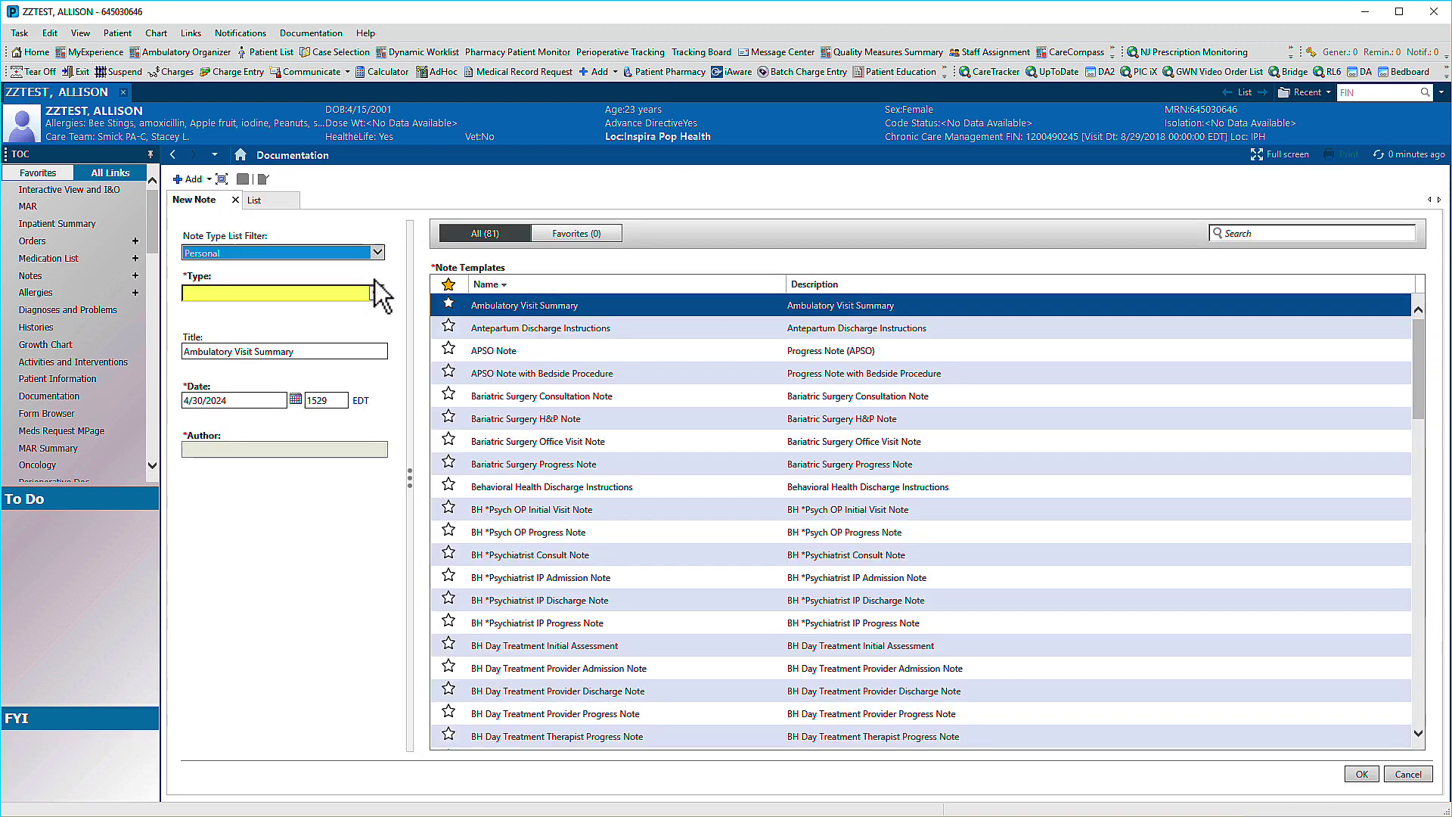
{"action": "left_click", "coordinate": [376, 294]}
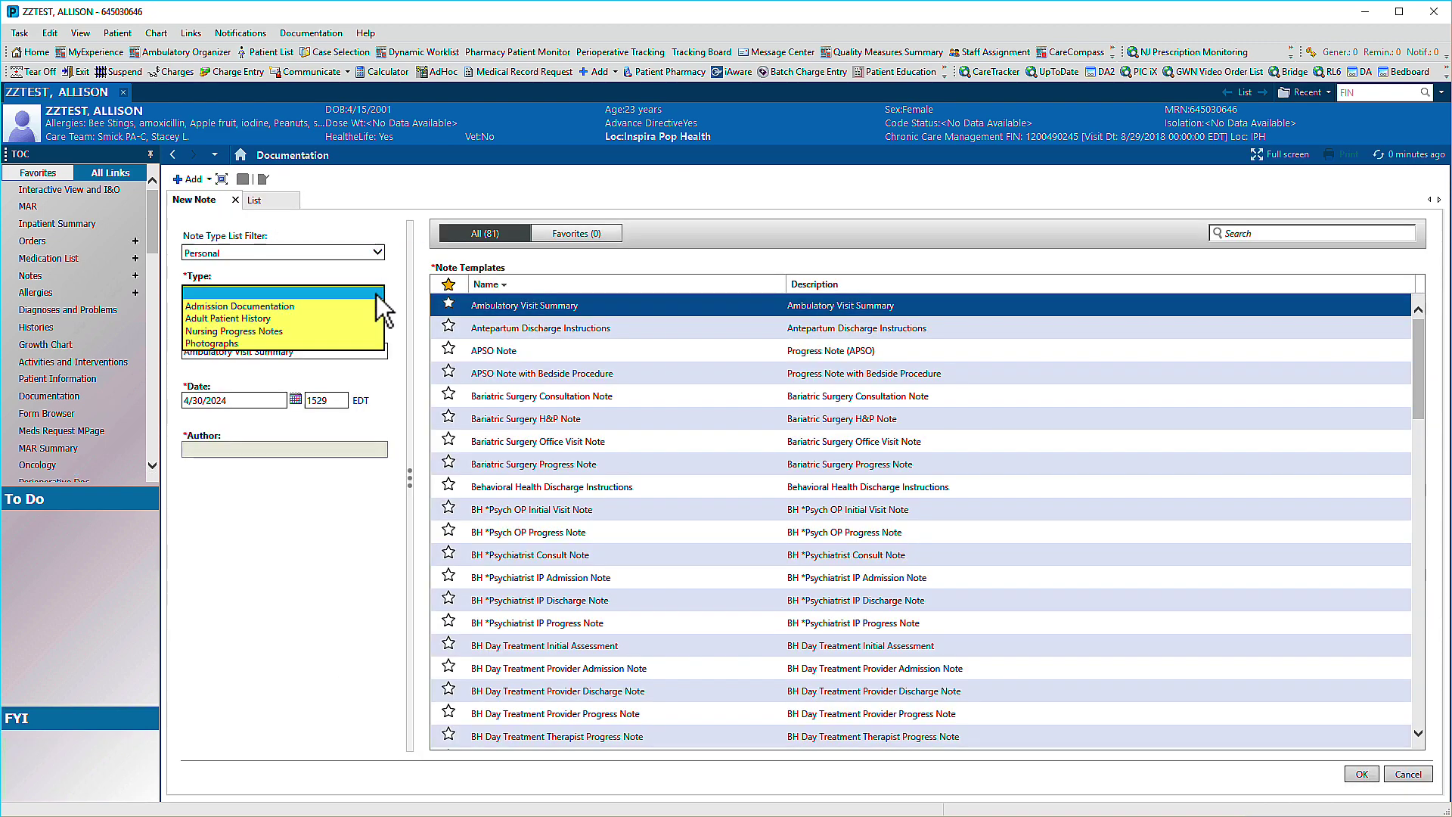